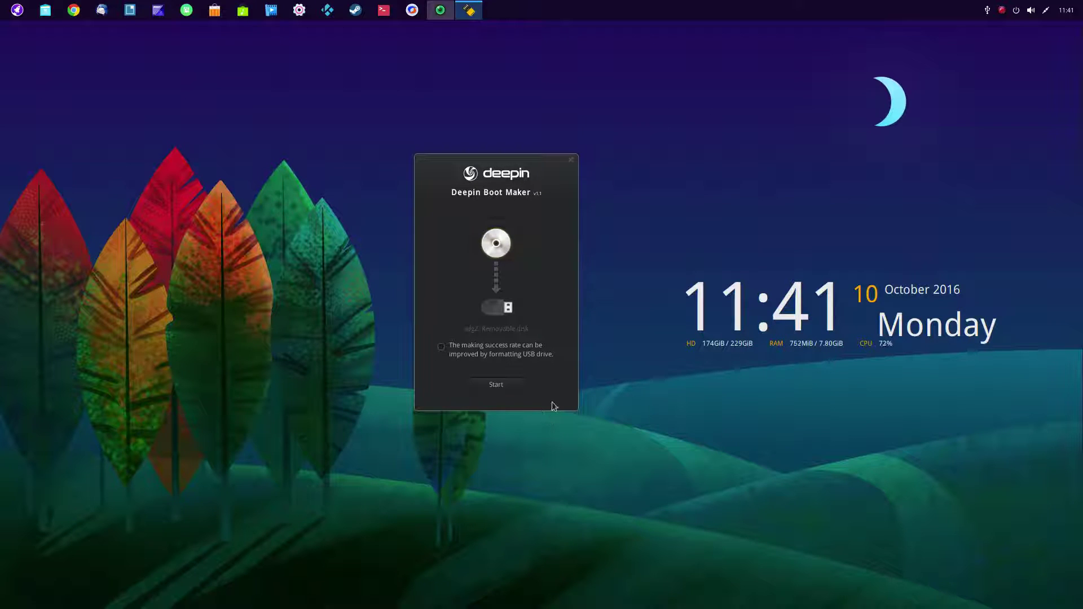
- Load ubuntu-mate-16.04.1-desktop-amd64.iso from Downloads as the disk image
left_click(498, 242)
left_click(397, 182)
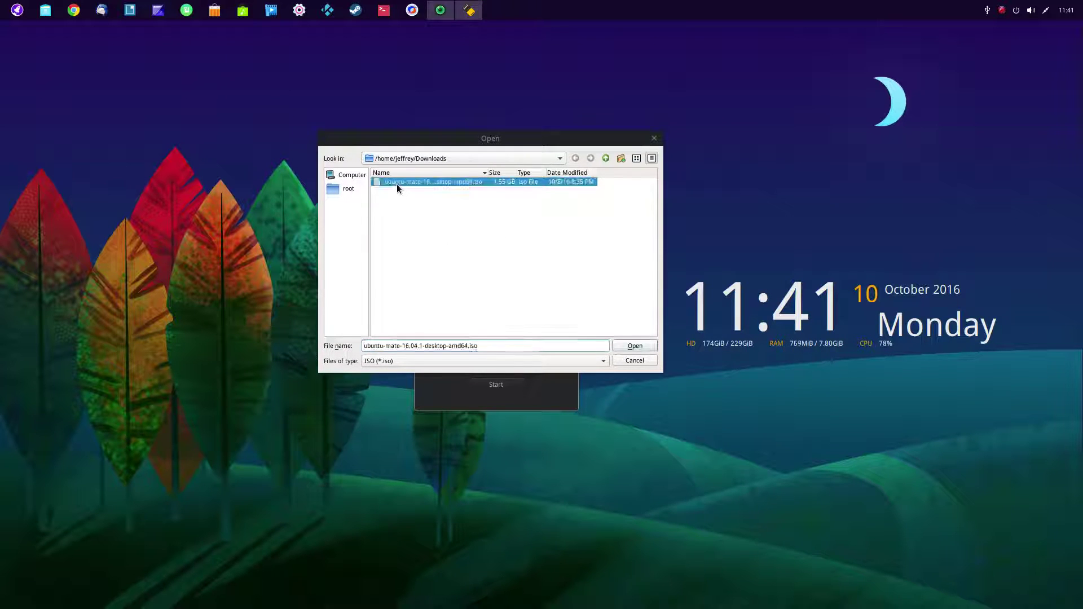
left_click(635, 347)
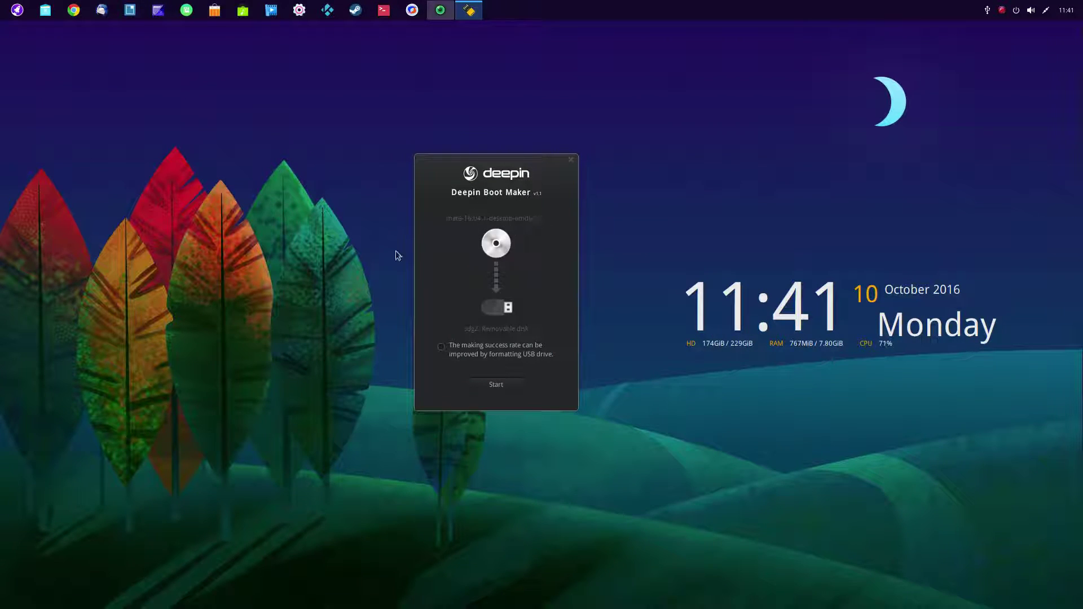
- Target sdg2: Removable disk and enable formatting the USB drive, accepting the data-loss warning
left_click(493, 308)
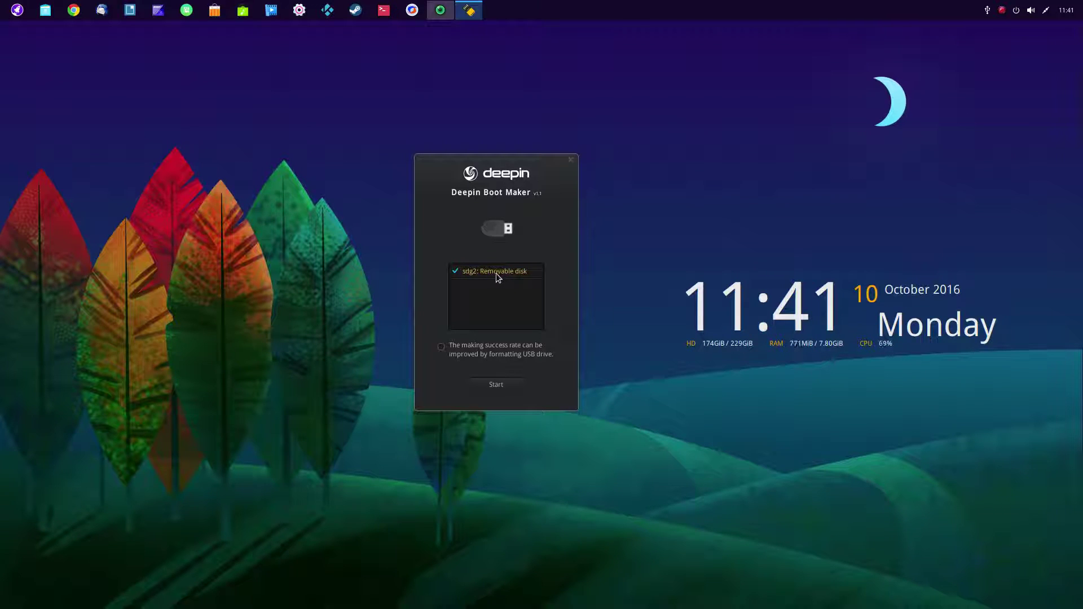
left_click(495, 271)
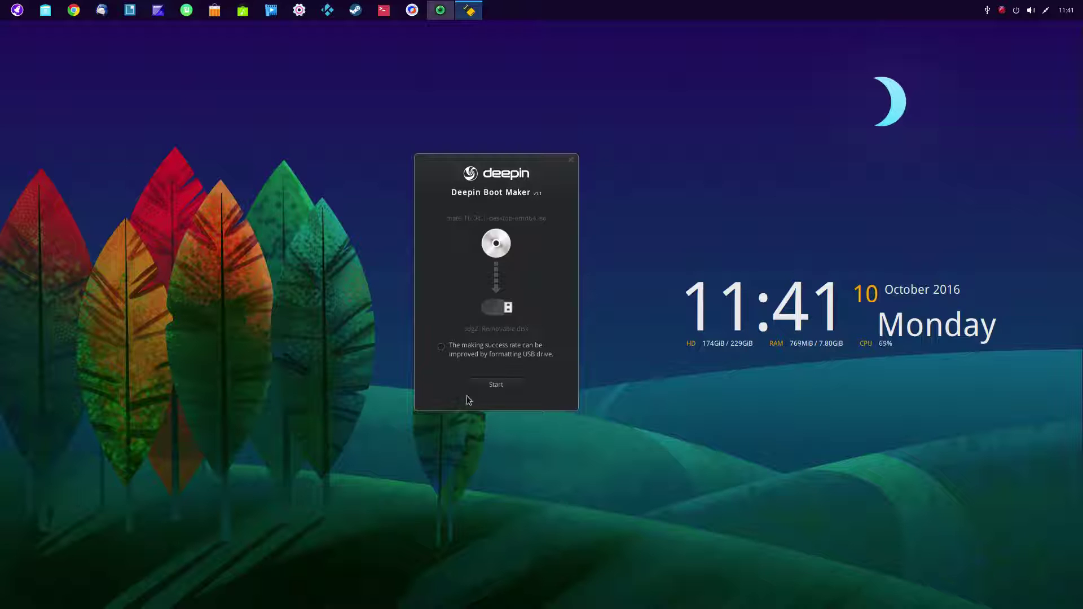
left_click(441, 348)
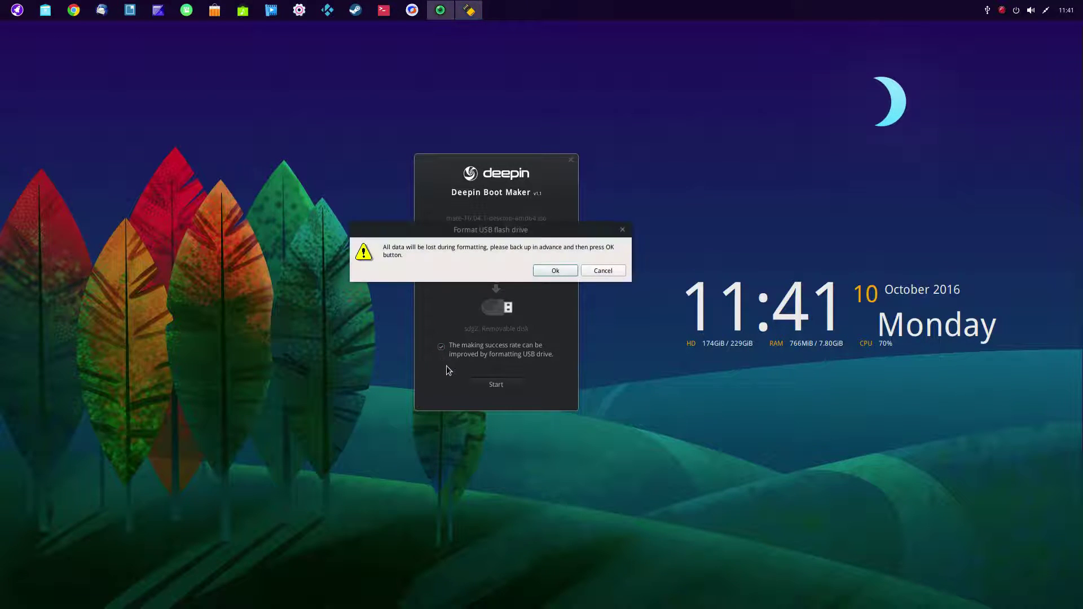
left_click(553, 271)
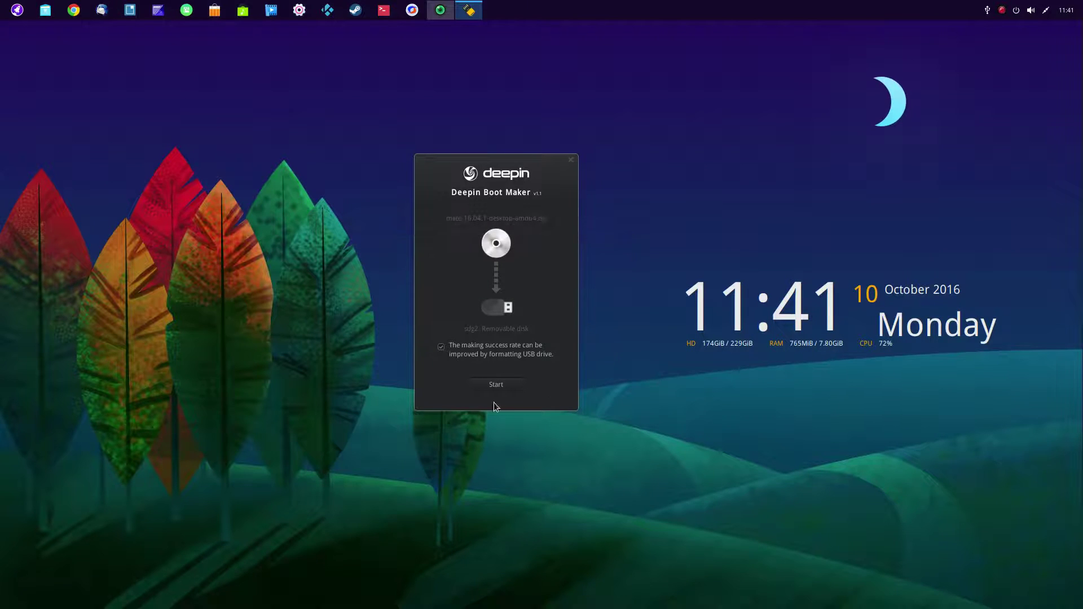